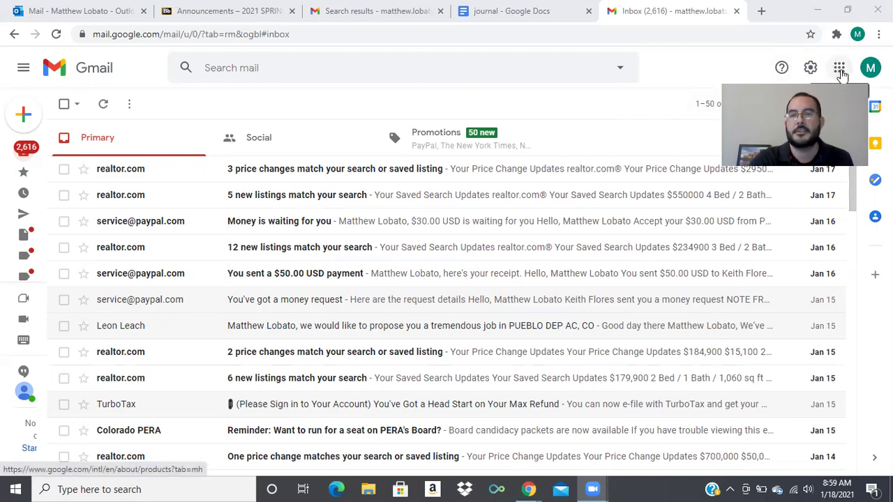
# Open Google Docs in a new tab from Gmail's Google apps list.
pyautogui.click(840, 69)
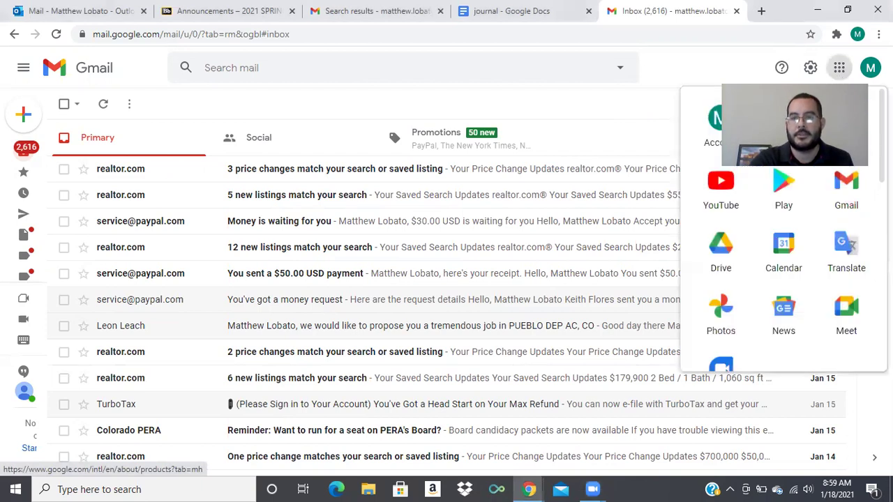
pyautogui.scroll(-3, 784, 230)
pyautogui.scroll(-2, 784, 230)
pyautogui.click(847, 287)
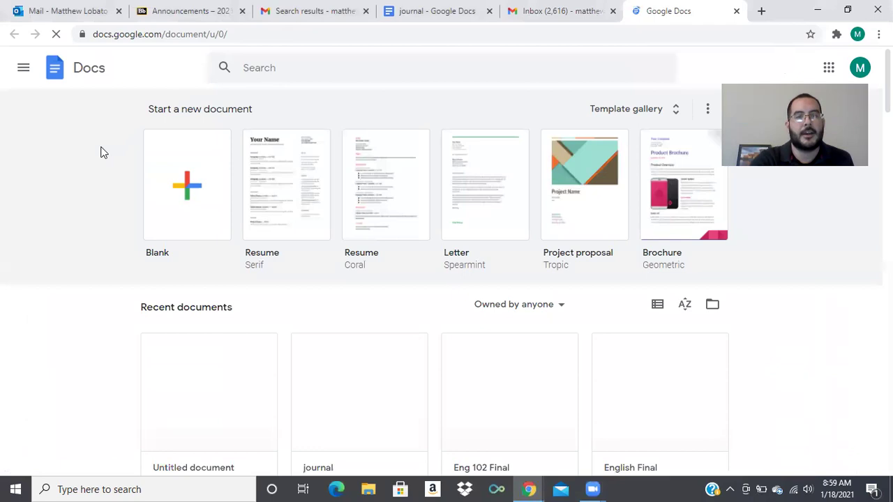
# Create a blank document with heading lines: student name, professor name, Eng 102, January 18, 2021.
pyautogui.click(188, 187)
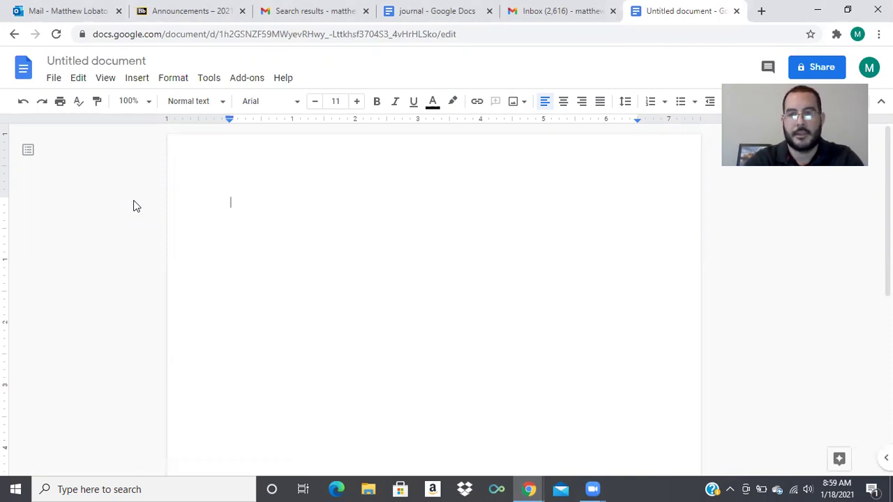
pyautogui.press('Return')
pyautogui.write('Professor Lobato')
pyautogui.press('Return')
pyautogui.write('Eng 102')
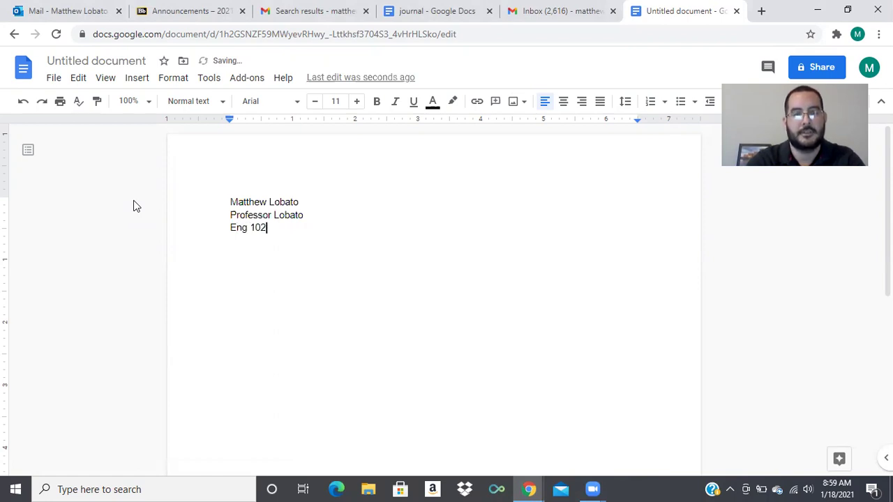
pyautogui.press('Return')
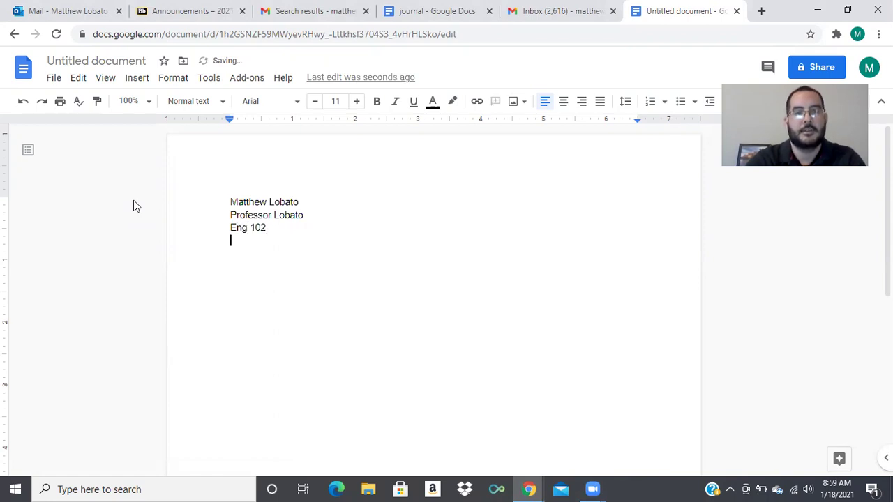
pyautogui.write('J')
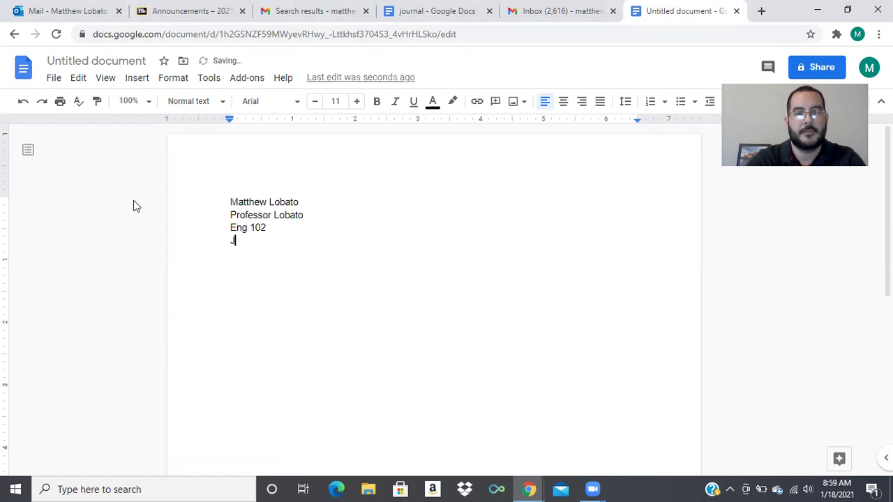
pyautogui.write('anuary ')
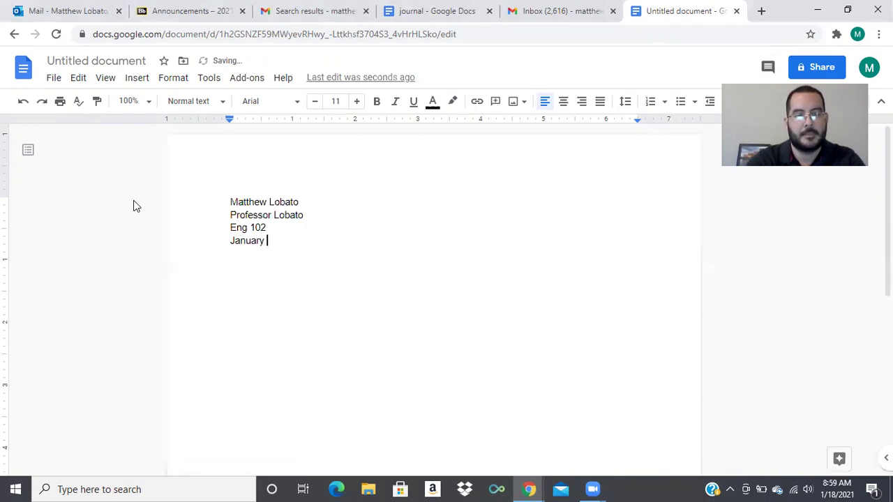
pyautogui.write('18')
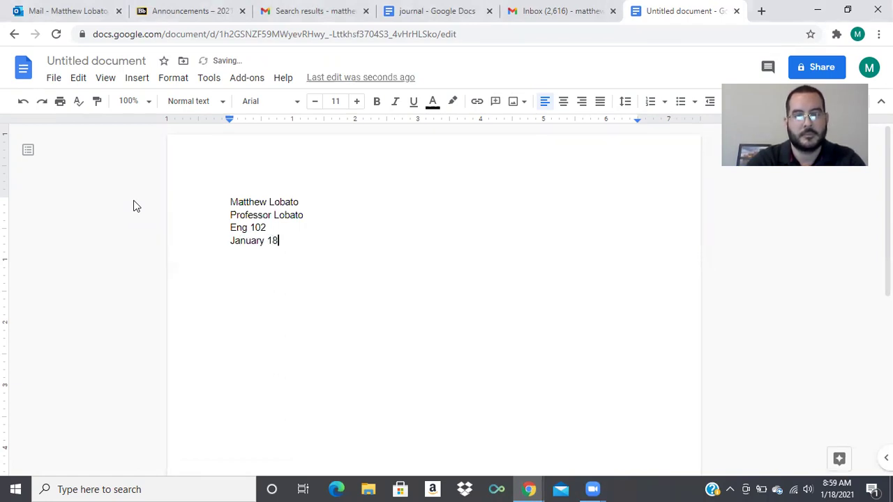
pyautogui.write(', 2021')
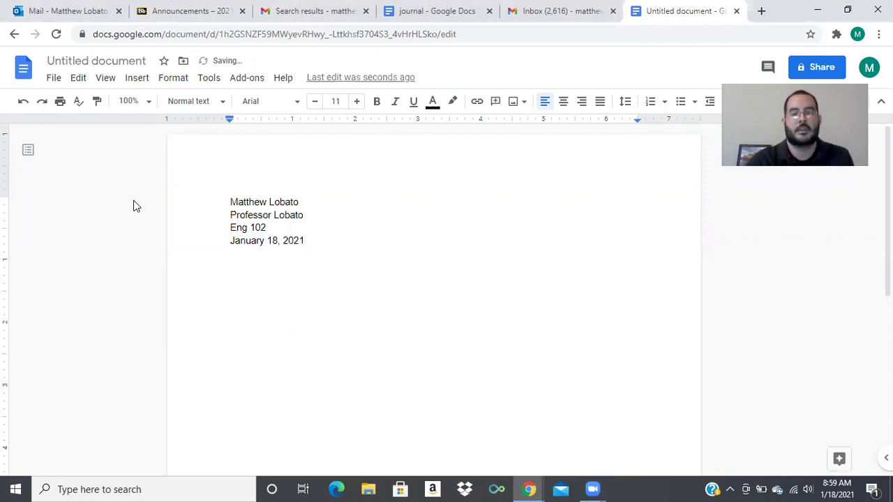
pyautogui.press('Return')
pyautogui.press('Return')
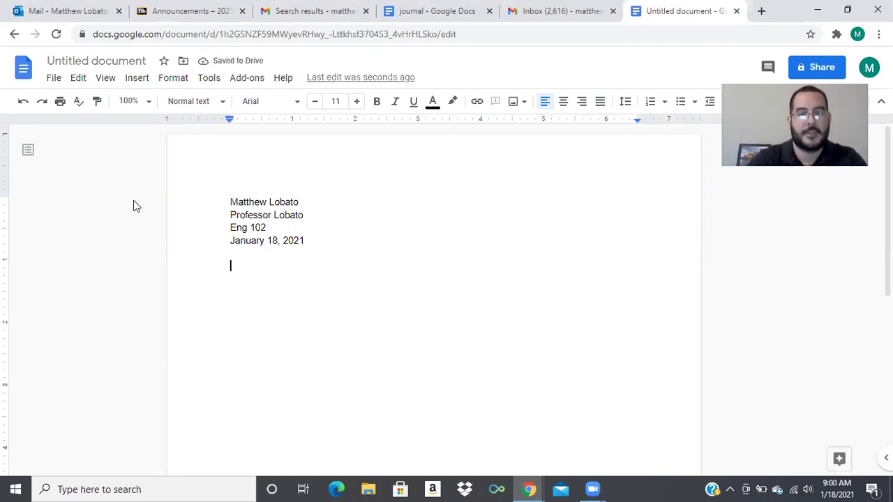
# Add the prompt line 'Something I carry...' below the heading, followed by an empty line.
pyautogui.write('Something I can')
pyautogui.write('y...')
pyautogui.press('Return')
pyautogui.press('Return')
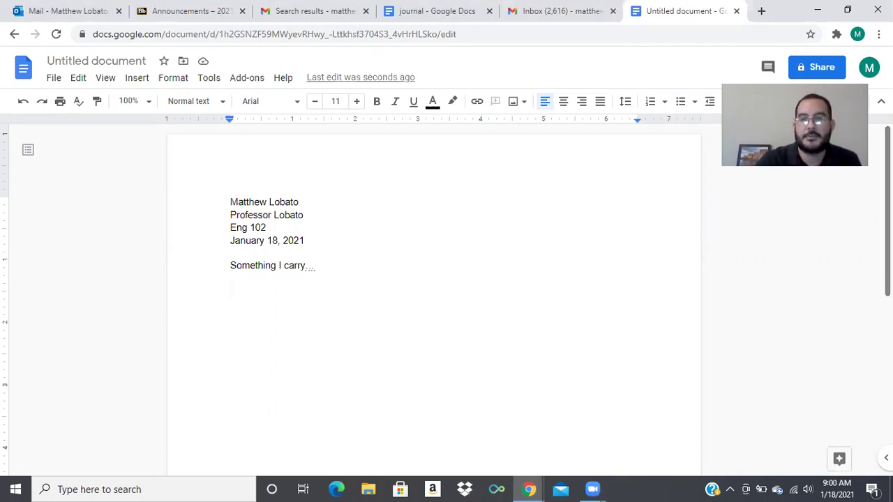
pyautogui.moveTo(887, 211)
pyautogui.mouseDown()
pyautogui.moveTo(888, 298)
pyautogui.moveTo(888, 211)
pyautogui.mouseUp()
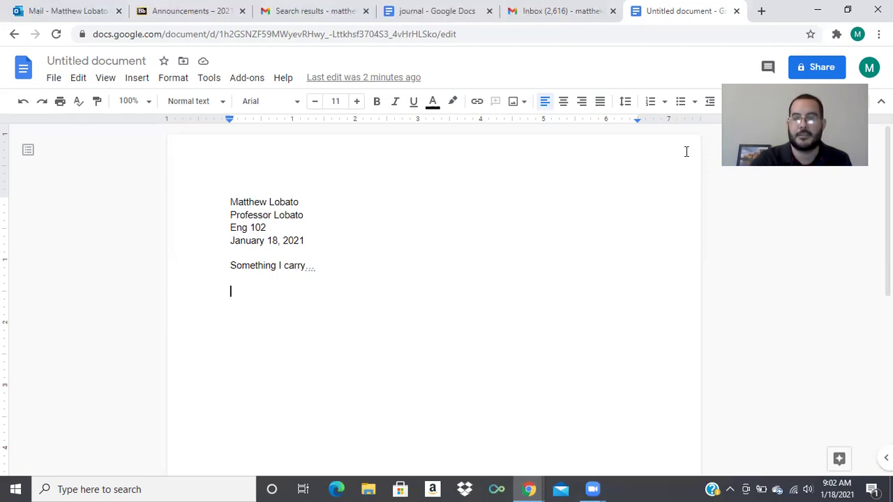
# Title the document with the student's name plus 'Eng 102 Journal', fixing typos, before sharing.
pyautogui.click(821, 66)
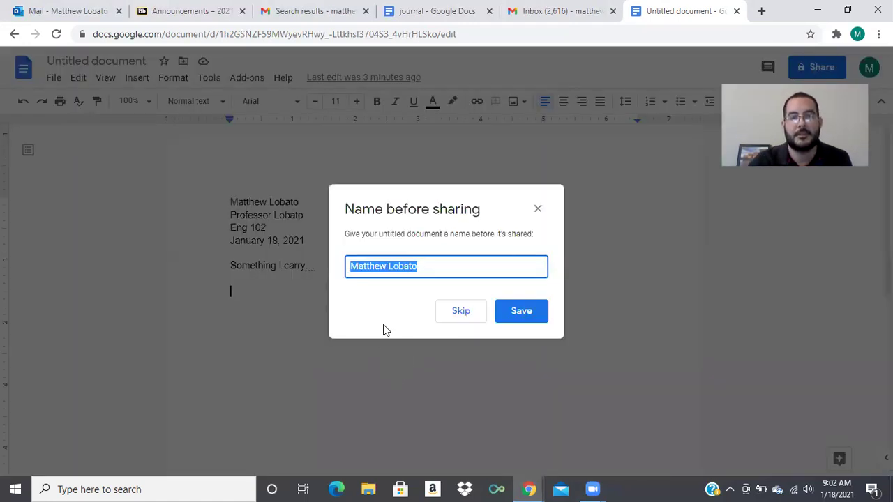
pyautogui.press('BackSpace')
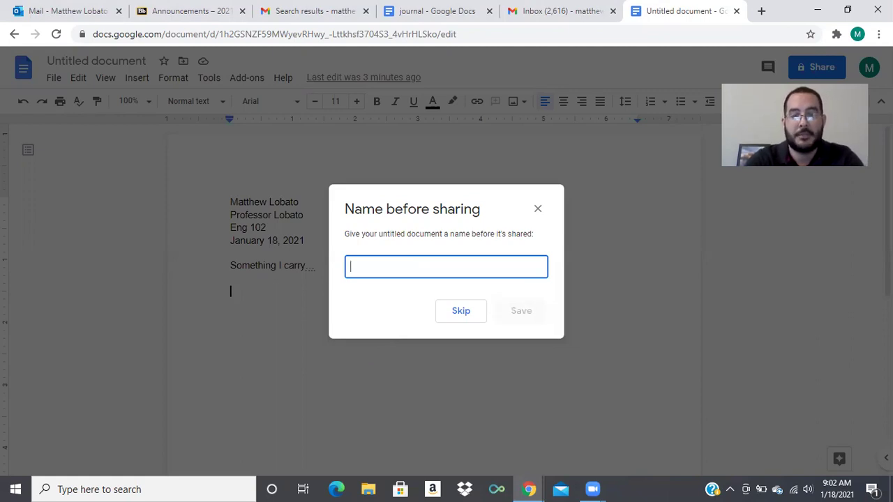
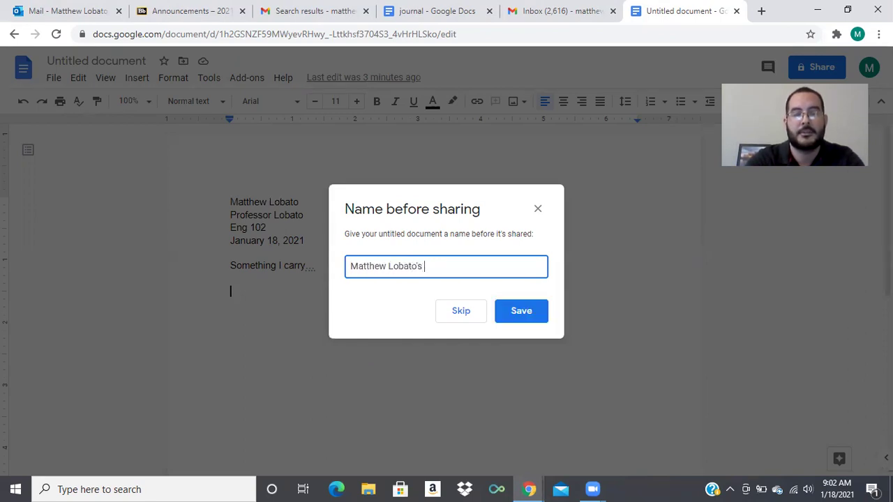
pyautogui.write('Eng 102 JOurn')
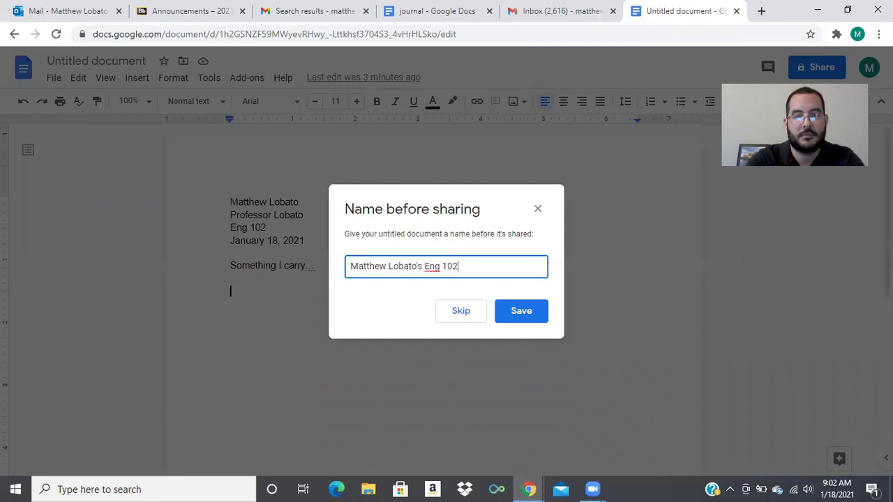
pyautogui.press('BackSpace')
pyautogui.press('BackSpace')
pyautogui.press('BackSpace')
pyautogui.press('BackSpace')
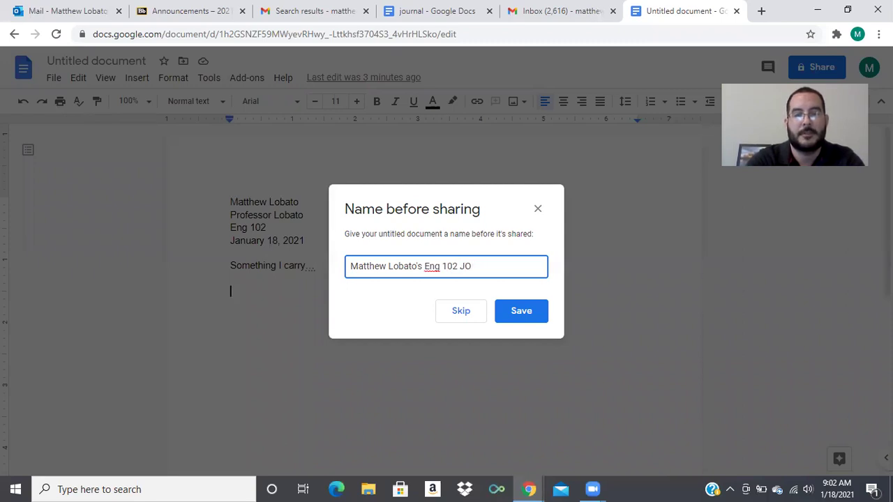
pyautogui.write('ournaol')
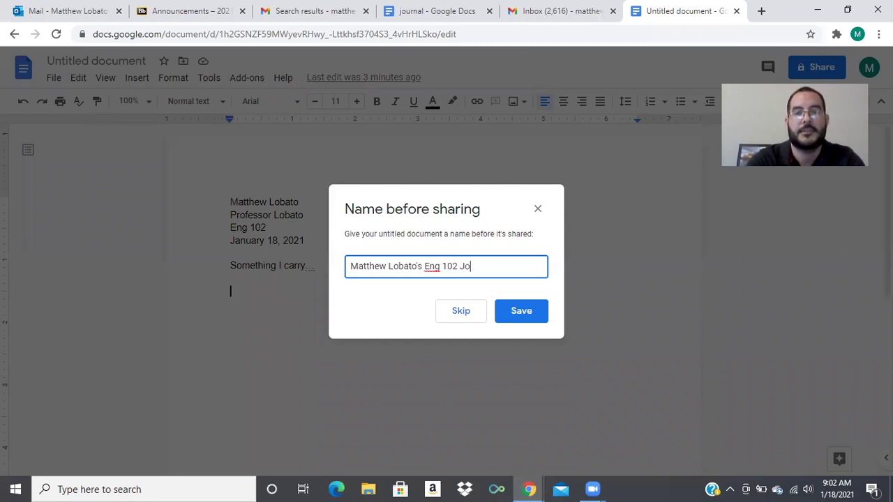
pyautogui.press('BackSpace')
pyautogui.press('BackSpace')
pyautogui.press('BackSpace')
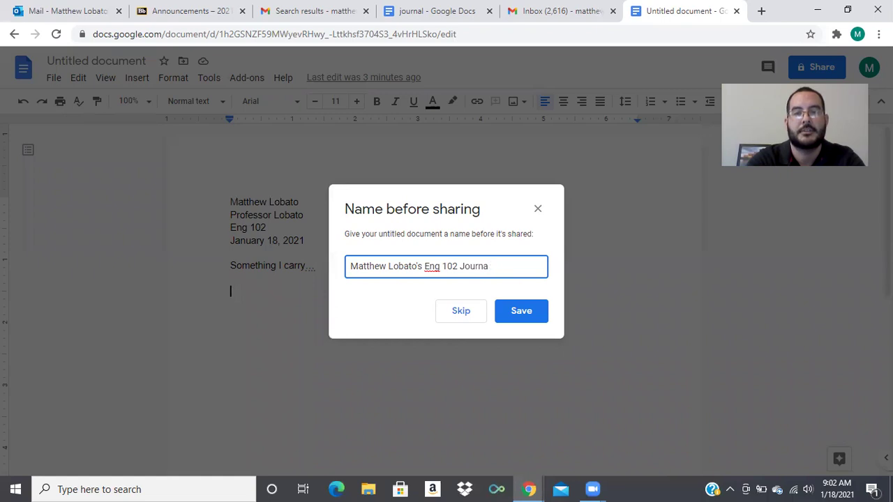
pyautogui.write('al')
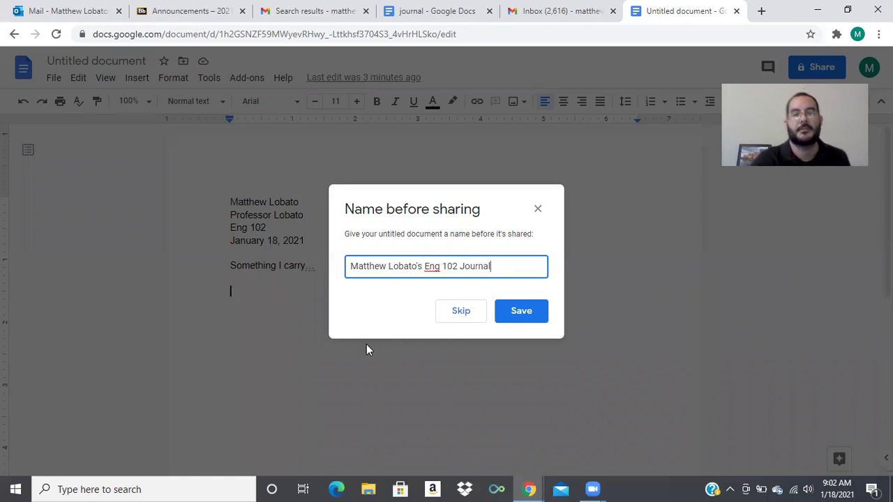
pyautogui.click(530, 318)
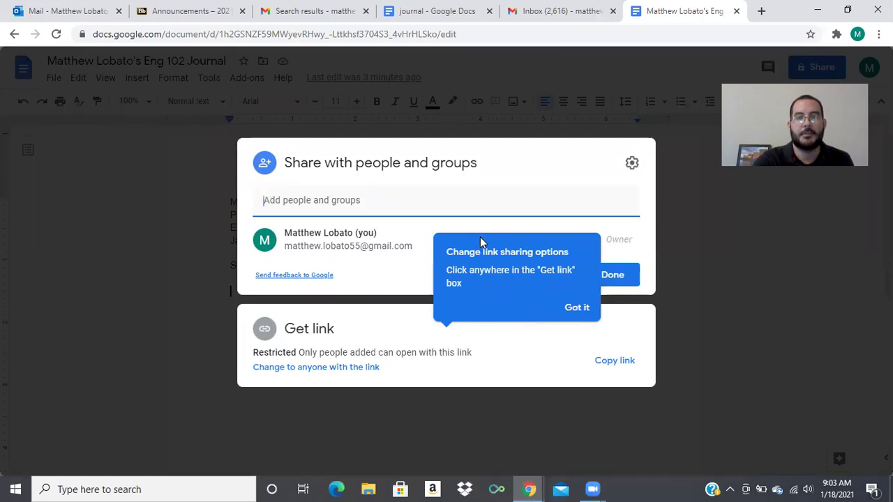
# Share the document with the student's email address, then return to the example journal document.
pyautogui.click(340, 200)
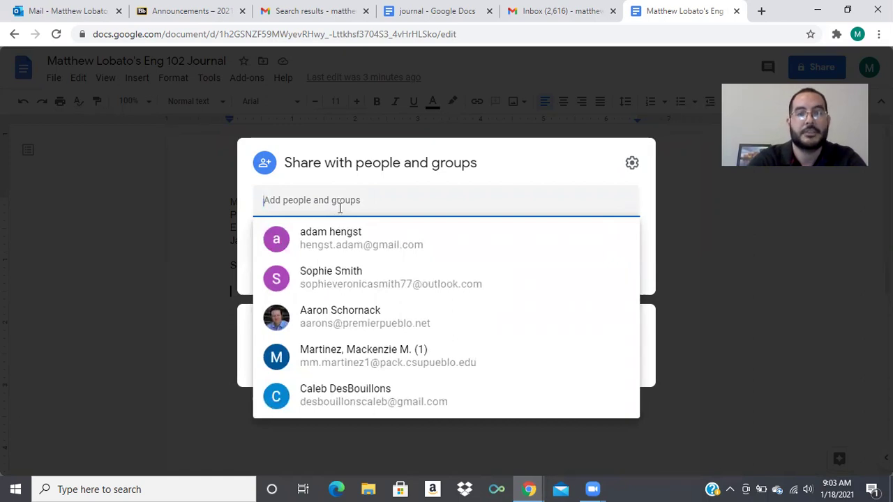
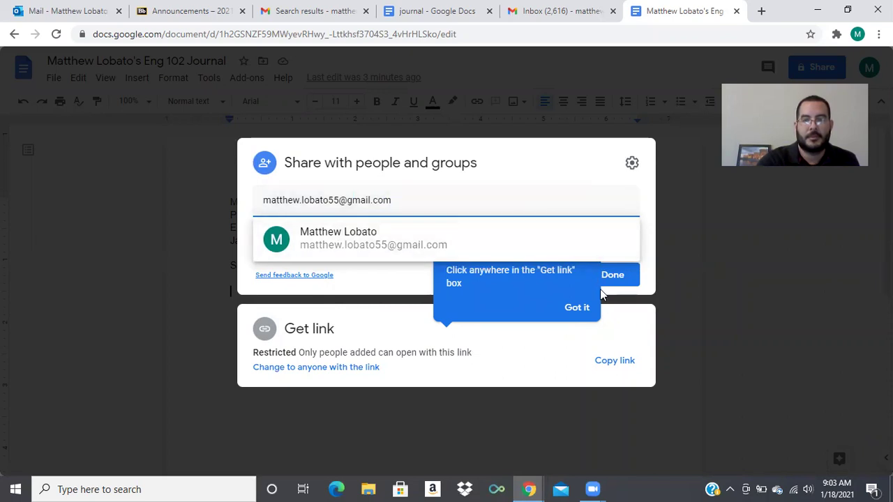
pyautogui.click(618, 275)
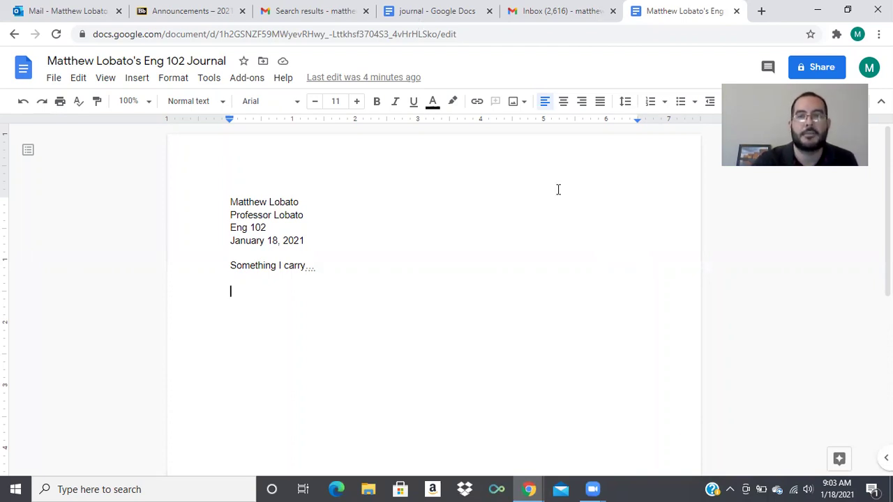
pyautogui.click(444, 23)
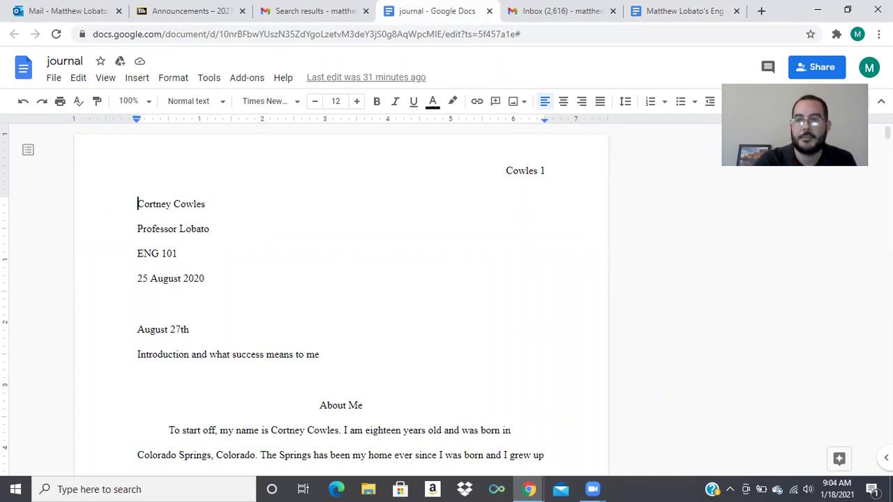
# Scroll through the example journal's dated entries and instructor comments.
pyautogui.moveTo(888, 133); pyautogui.dragTo(888, 172)
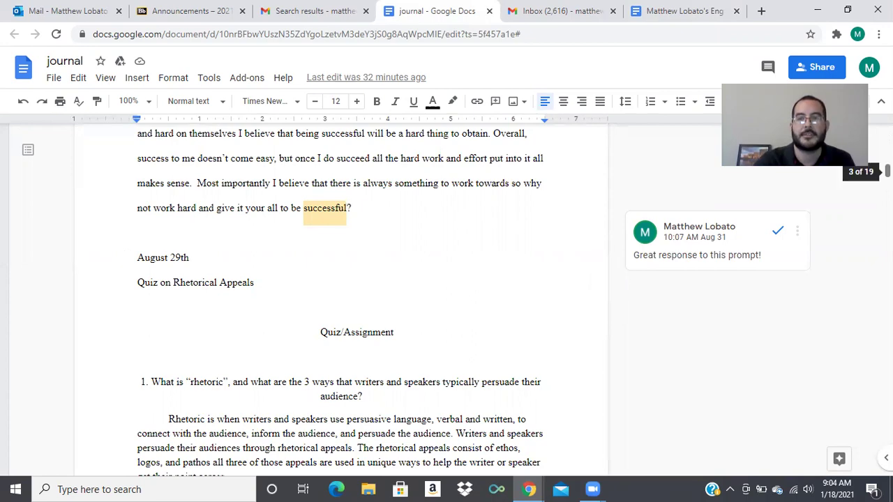
pyautogui.scroll(-1, 888, 173)
pyautogui.scroll(-10, 887, 173)
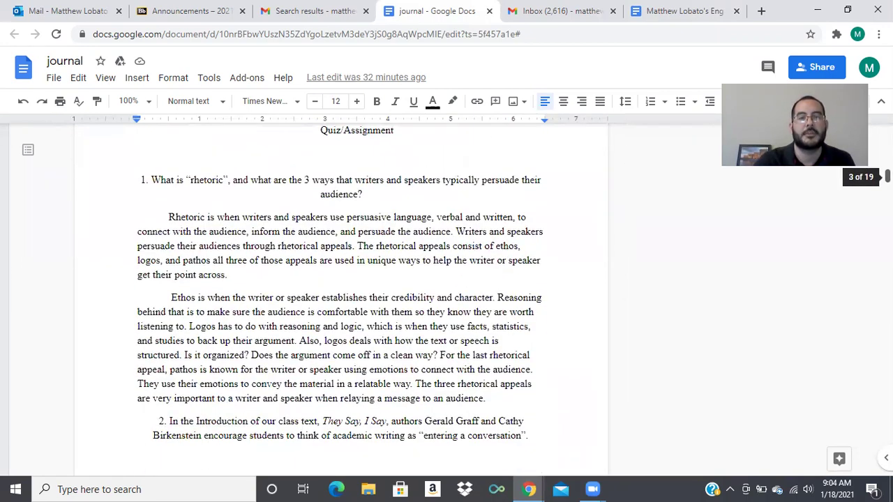
pyautogui.scroll(-10, 887, 191)
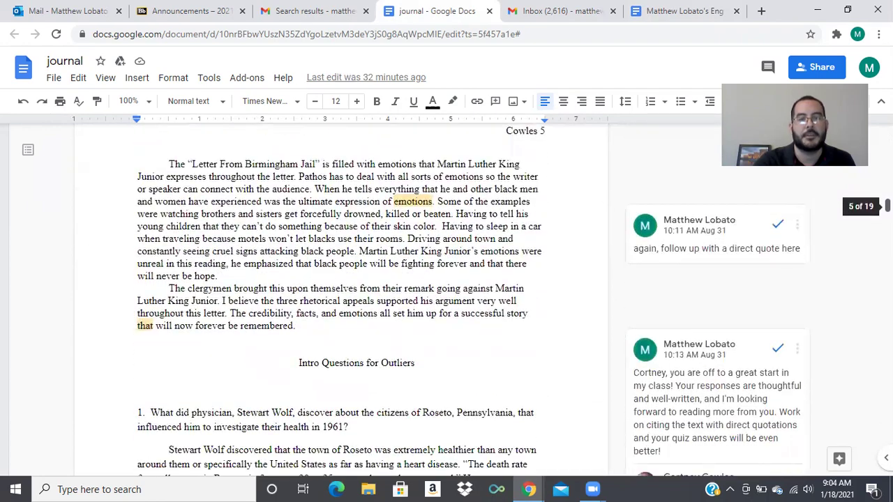
pyautogui.scroll(20, 888, 181)
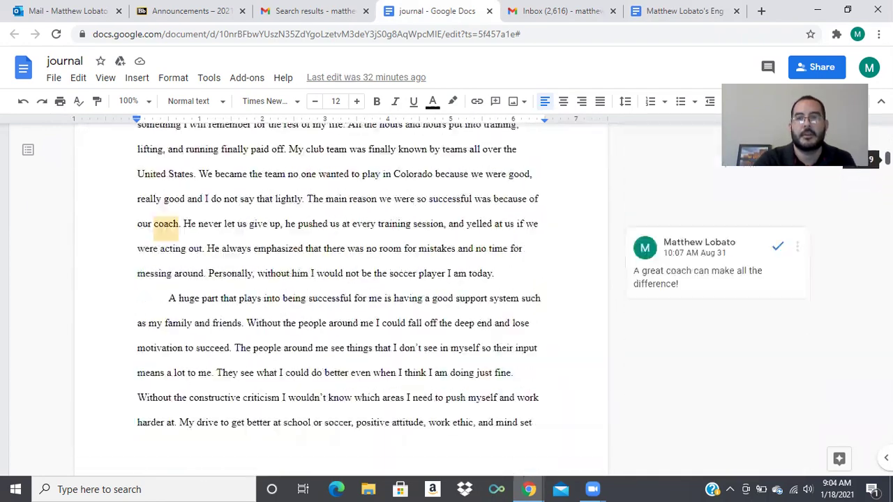
pyautogui.scroll(10, 888, 174)
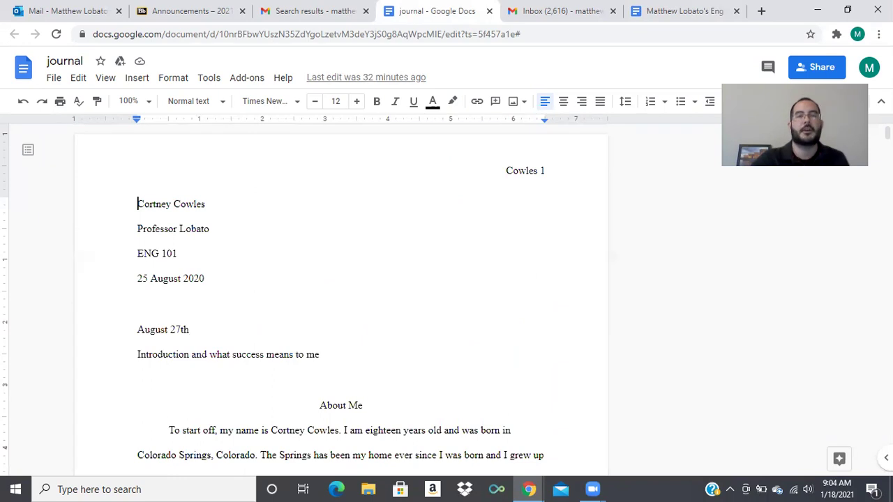